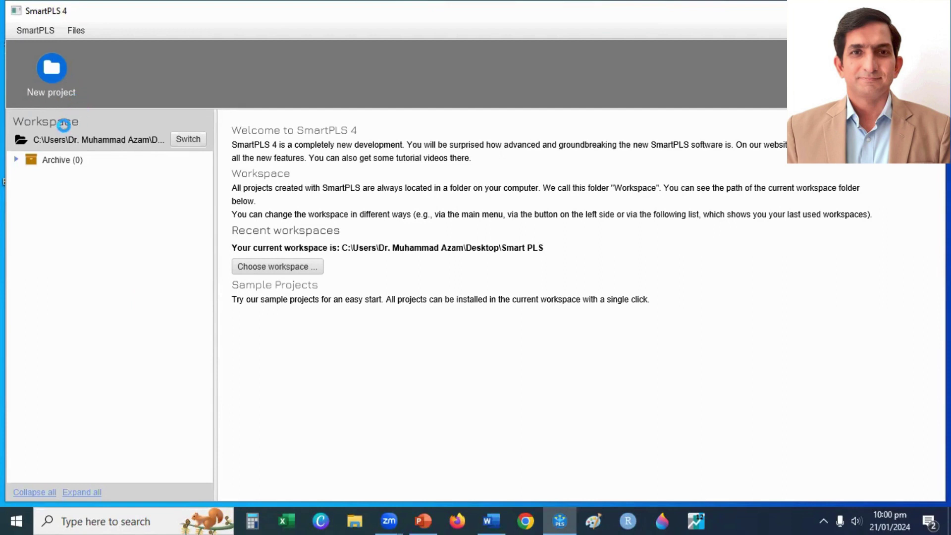
# Step: Start a new SmartPLS project and name it 'Mediation Analysis'
pyautogui.click(54, 69)
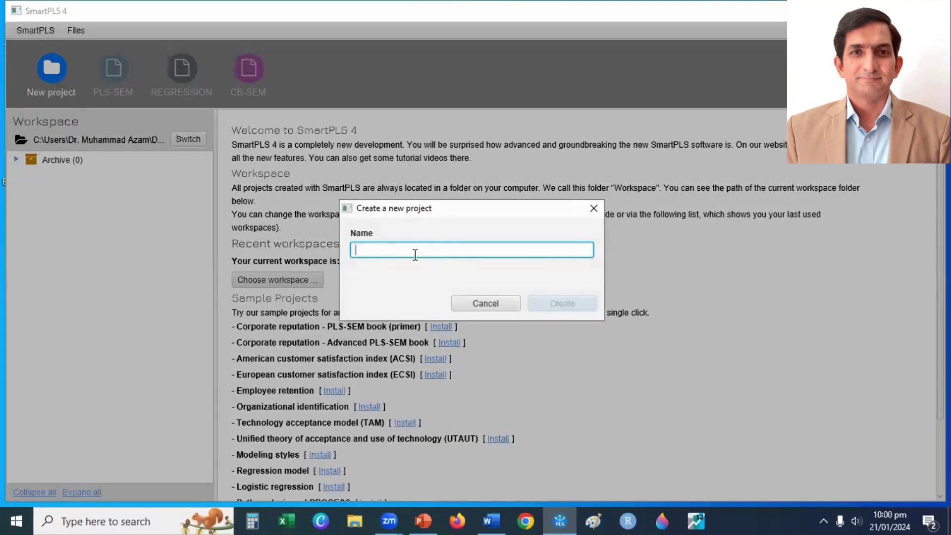
pyautogui.write('Mediat')
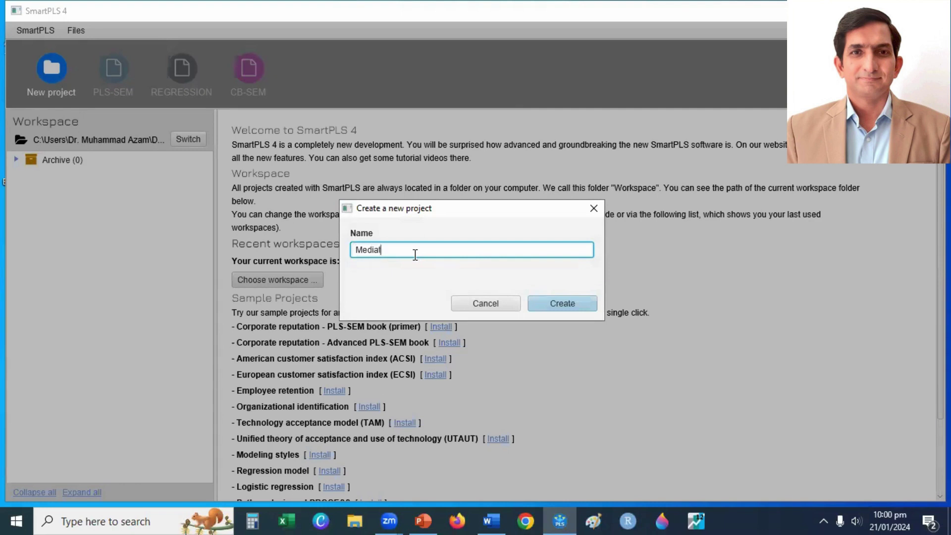
pyautogui.write('ion Analysis')
pyautogui.click(558, 304)
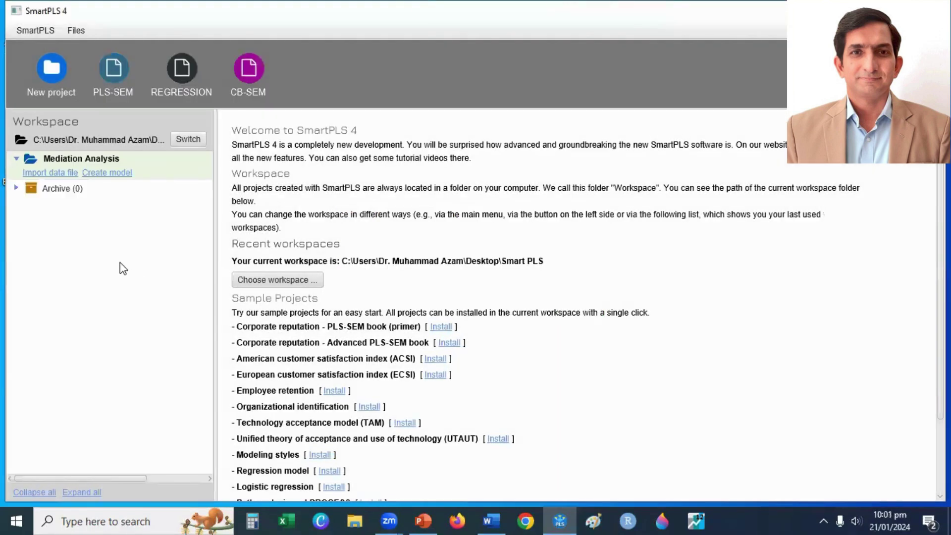
# Step: Import the 'Data - Mediation' CSV from the Desktop (4 indicators, 100 cases)
pyautogui.click(47, 173)
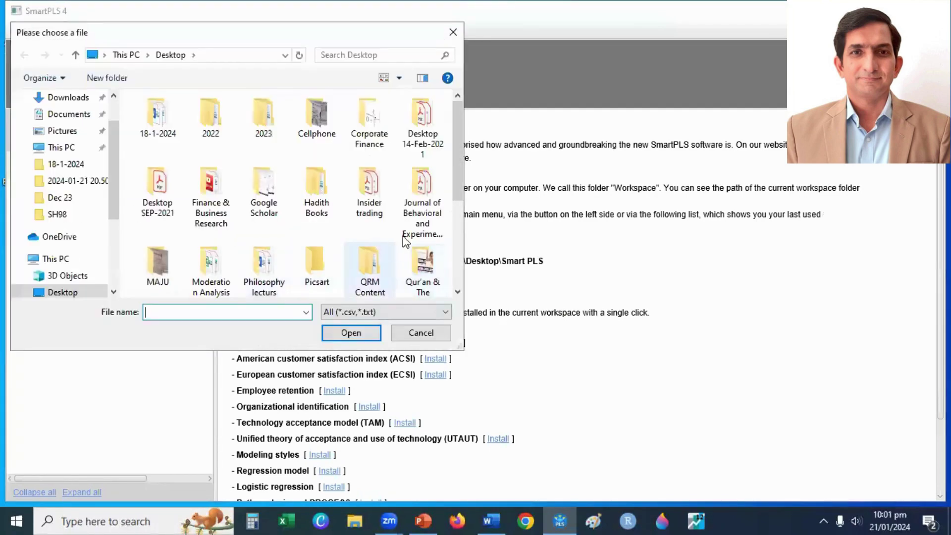
pyautogui.moveTo(452, 184); pyautogui.dragTo(456, 250)
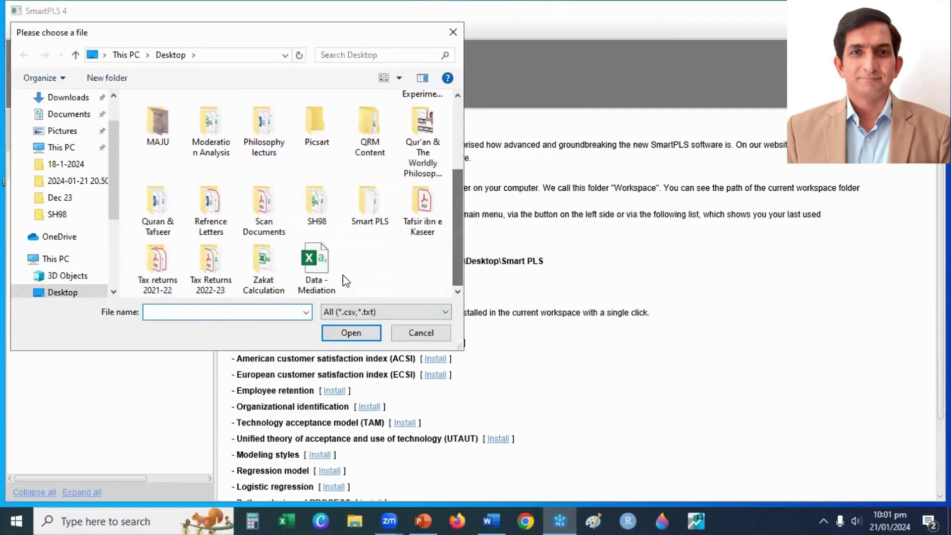
pyautogui.click(317, 265)
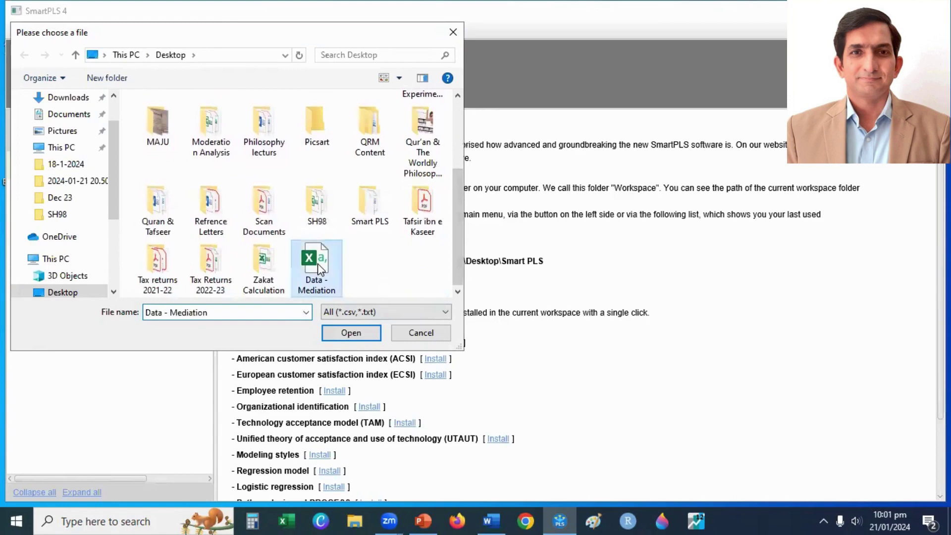
pyautogui.click(341, 336)
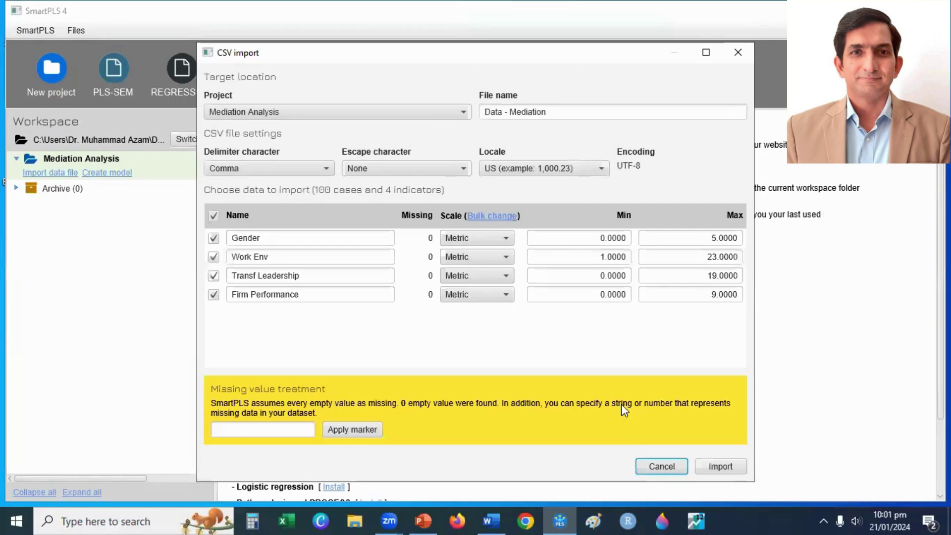
pyautogui.click(719, 468)
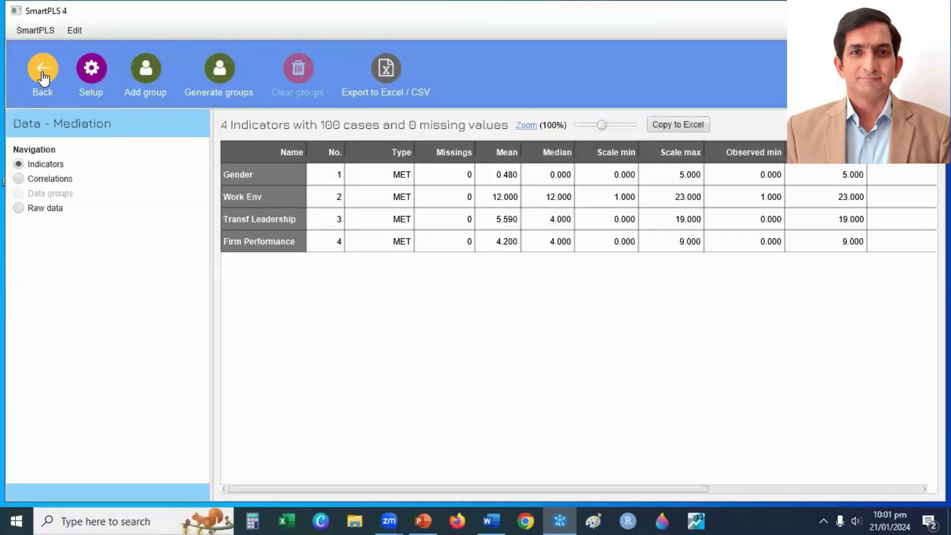
# Step: Create a PLS-SEM model named 'Mediation Model' from the workspace overview
pyautogui.click(43, 74)
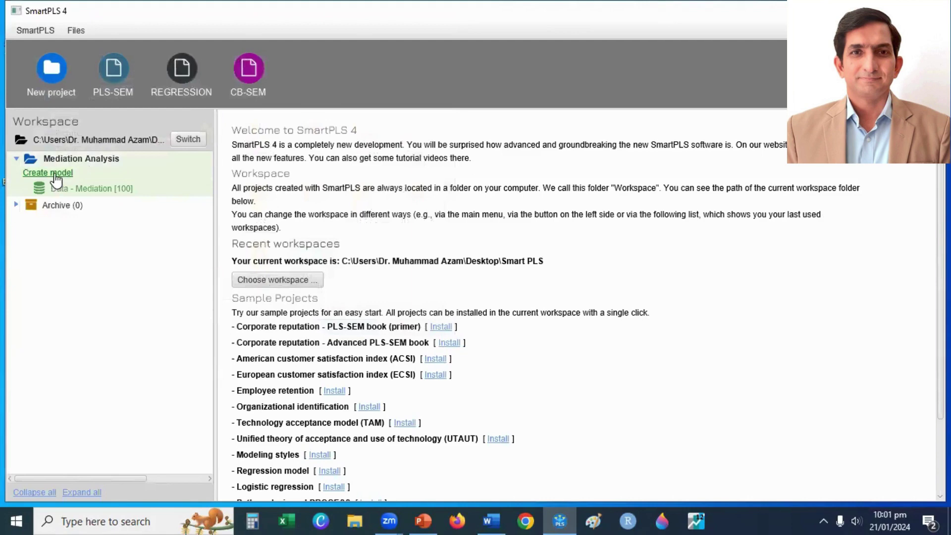
pyautogui.click(48, 173)
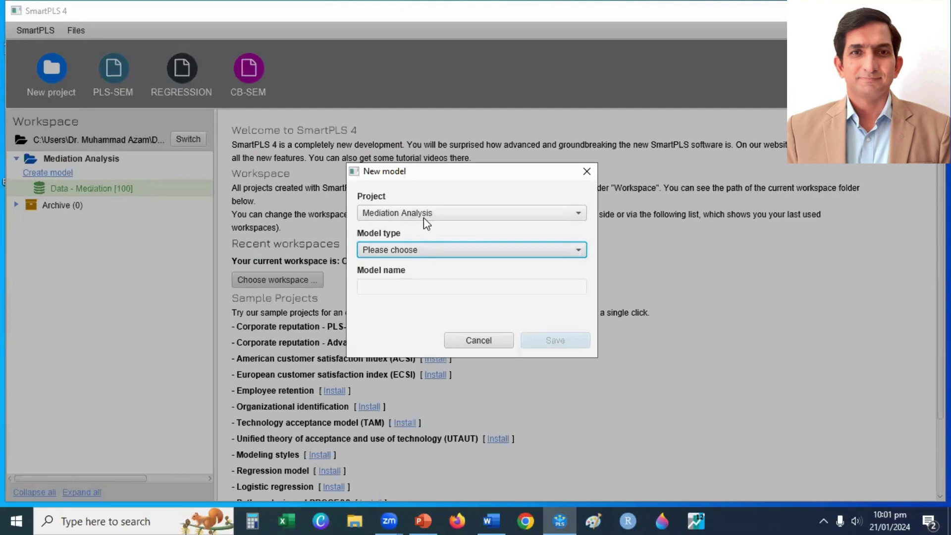
pyautogui.click(409, 250)
pyautogui.click(394, 266)
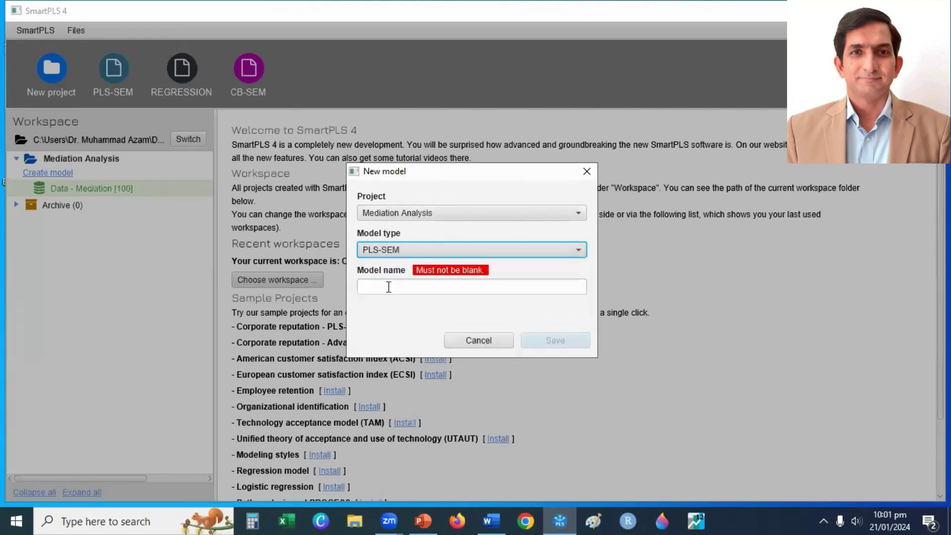
pyautogui.click(389, 287)
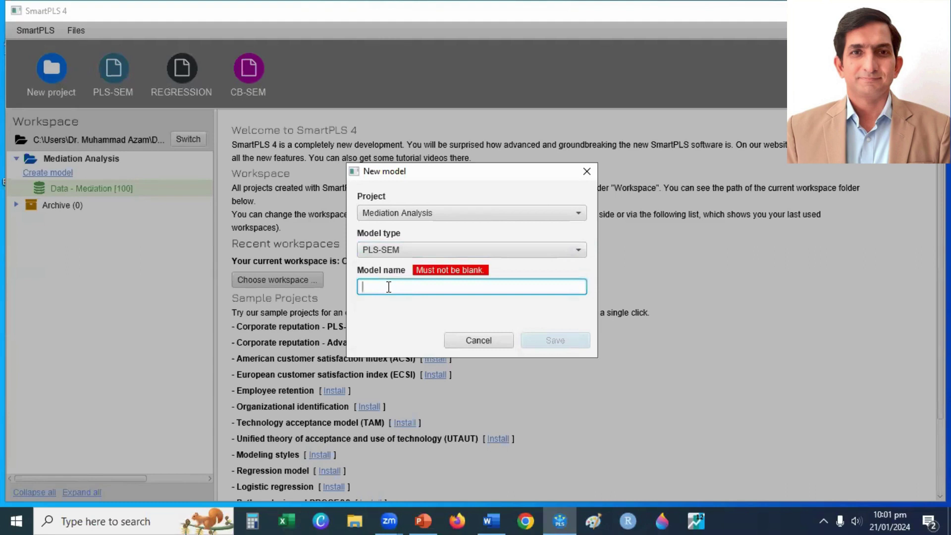
pyautogui.write('Mediat')
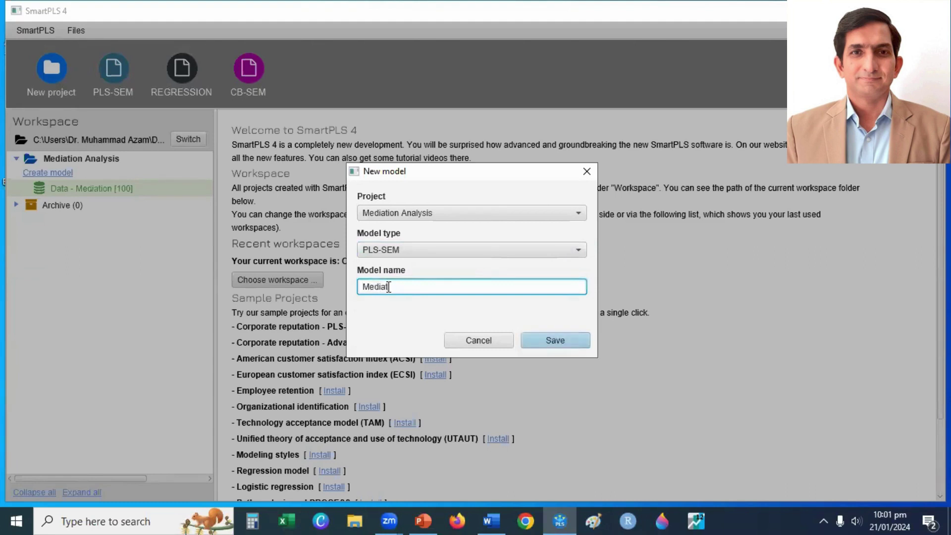
pyautogui.write('ion Mod')
pyautogui.write('el')
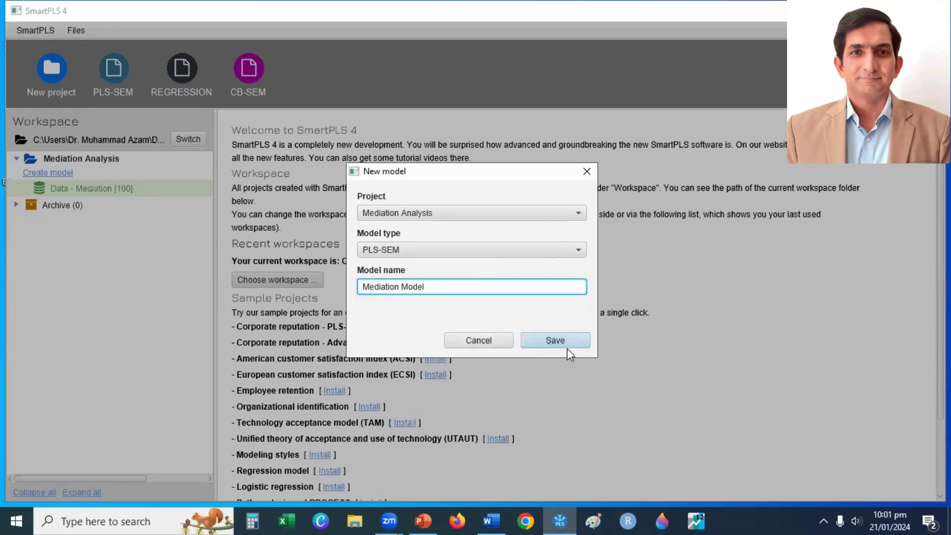
pyautogui.click(542, 344)
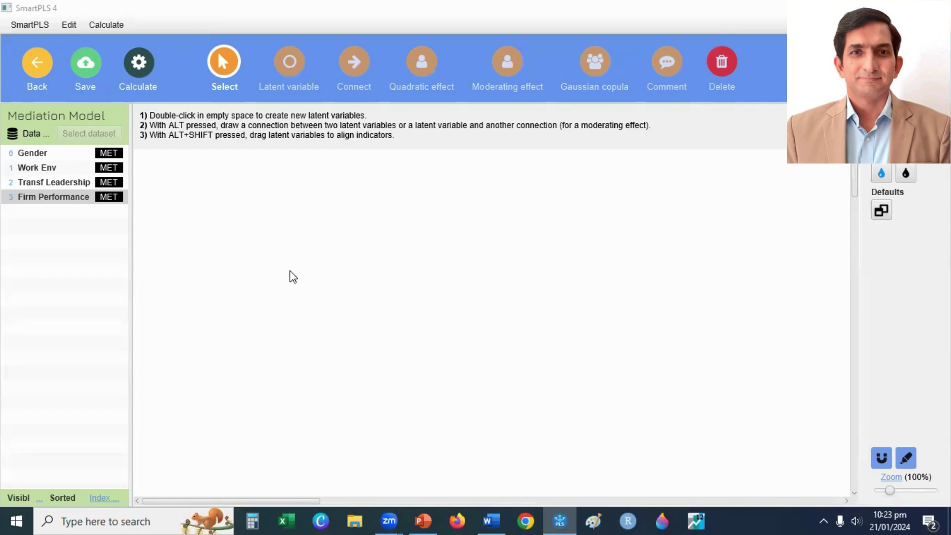
# Step: Place Transf Leadership, Firm Performance and Work Env (above the others) on the canvas
pyautogui.moveTo(59, 183)
pyautogui.mouseDown()
pyautogui.moveTo(268, 328)
pyautogui.moveTo(293, 356)
pyautogui.mouseUp()
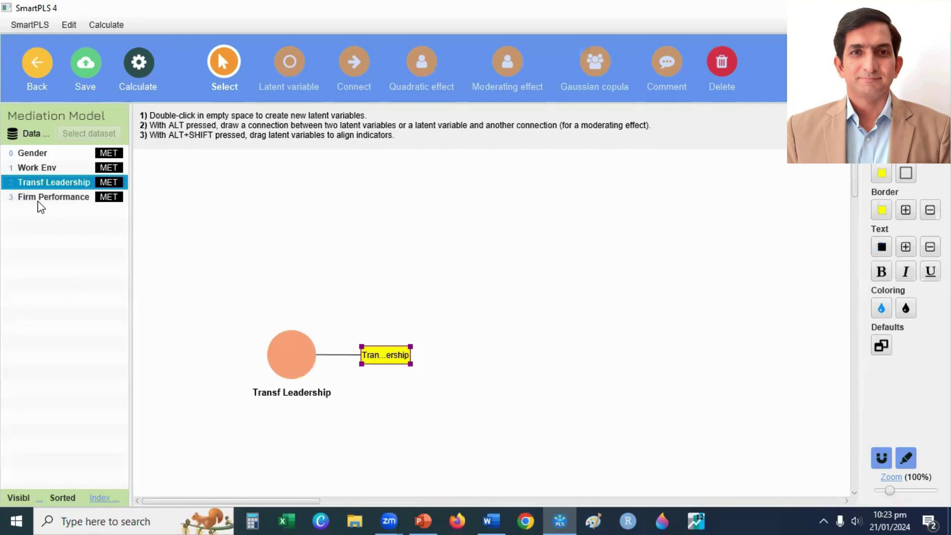
pyautogui.moveTo(43, 202); pyautogui.dragTo(670, 362)
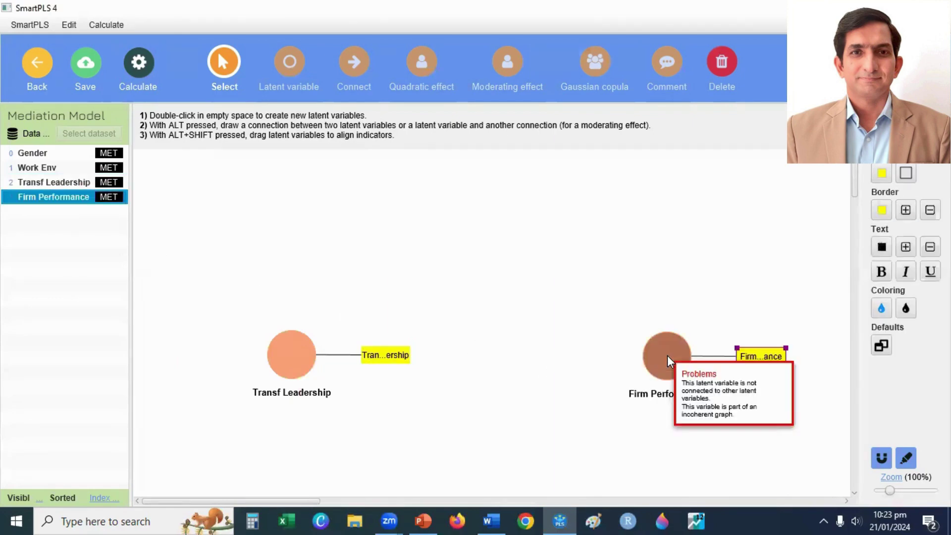
pyautogui.moveTo(24, 171); pyautogui.dragTo(509, 276)
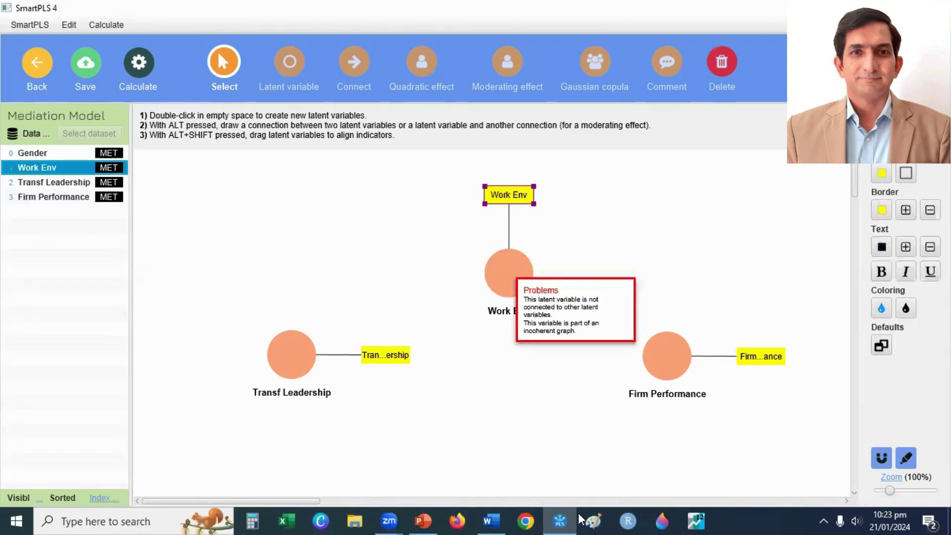
# Step: Align Transf Leadership's indicator to the left and nudge Firm Performance slightly right
pyautogui.click(293, 359)
pyautogui.rightClick(293, 360)
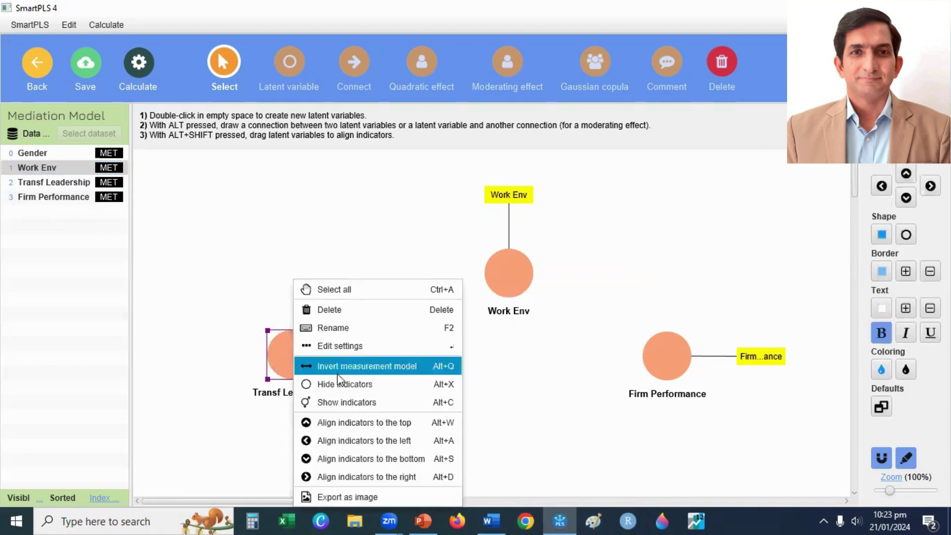
pyautogui.click(355, 442)
pyautogui.click(682, 357)
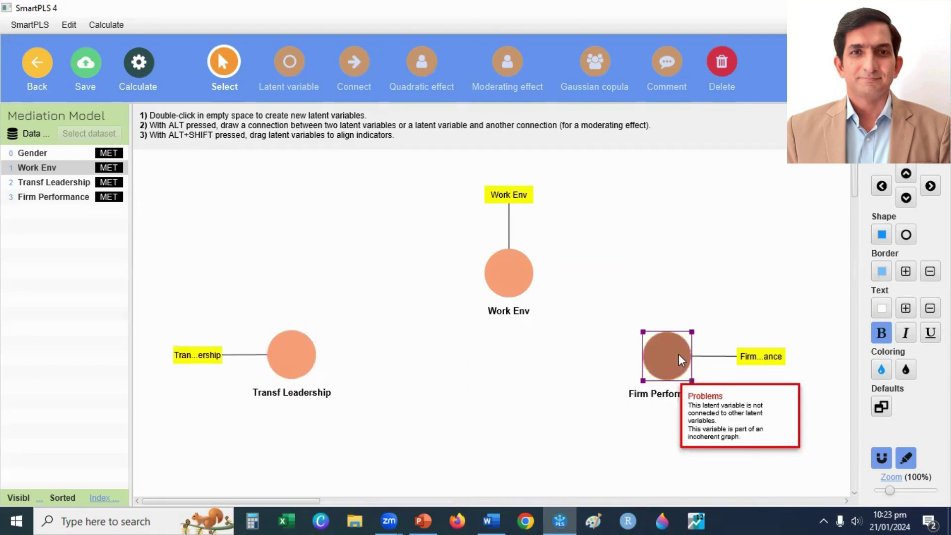
pyautogui.moveTo(682, 357); pyautogui.dragTo(709, 367)
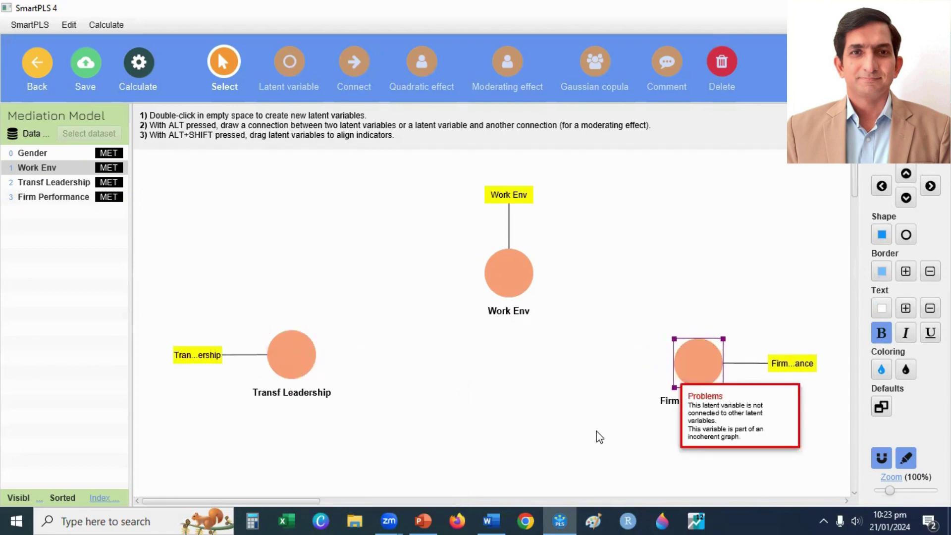
# Step: Draw paths Transf Leadership→Firm Performance, Transf Leadership→Work Env, and Work Env→Firm Performance
pyautogui.click(399, 412)
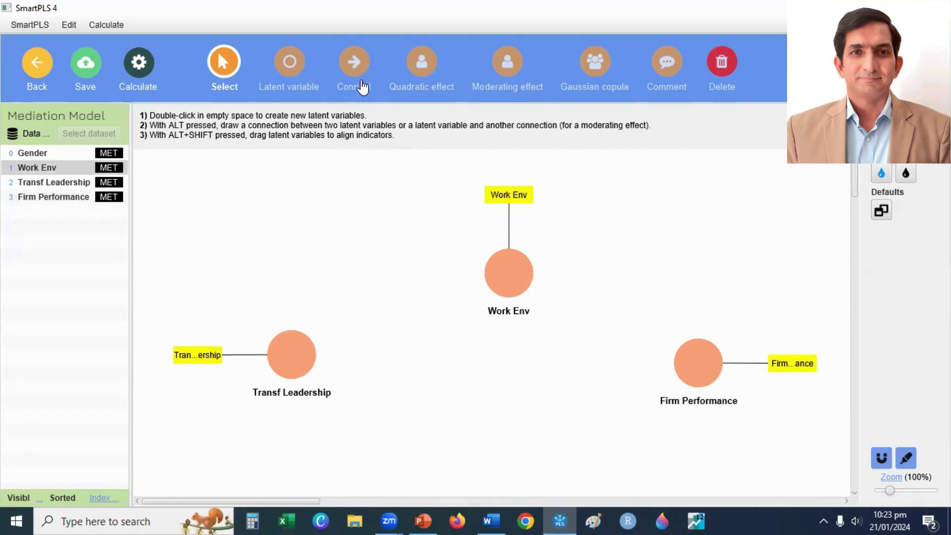
pyautogui.click(356, 70)
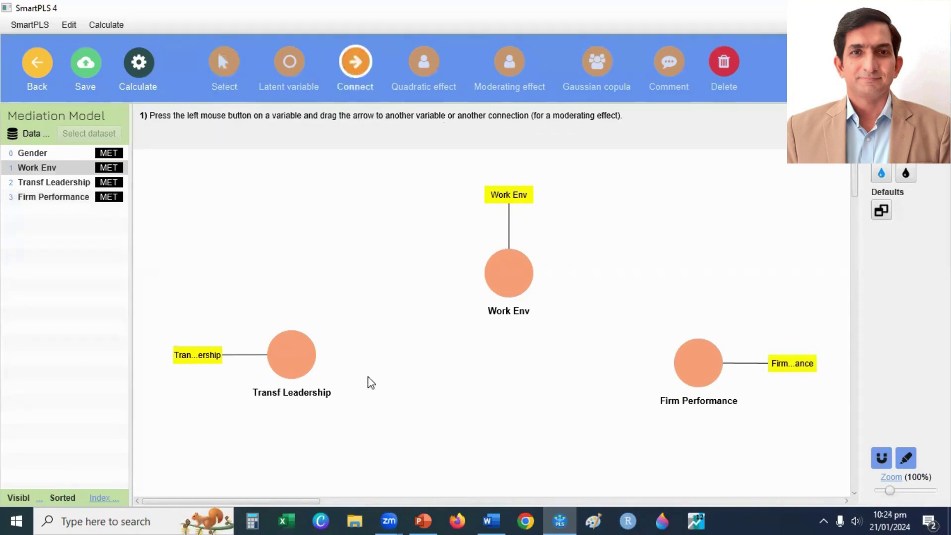
pyautogui.moveTo(309, 363); pyautogui.dragTo(703, 364)
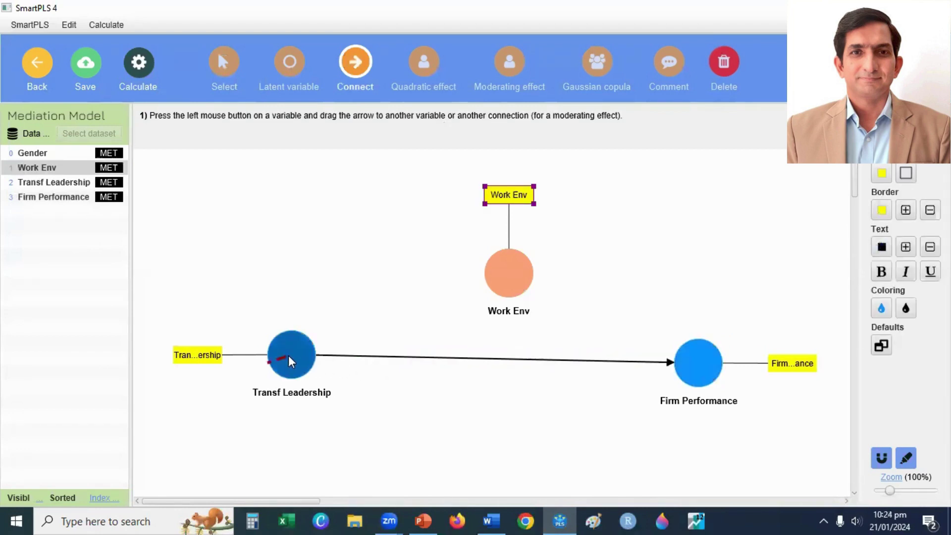
pyautogui.moveTo(291, 361); pyautogui.dragTo(516, 275)
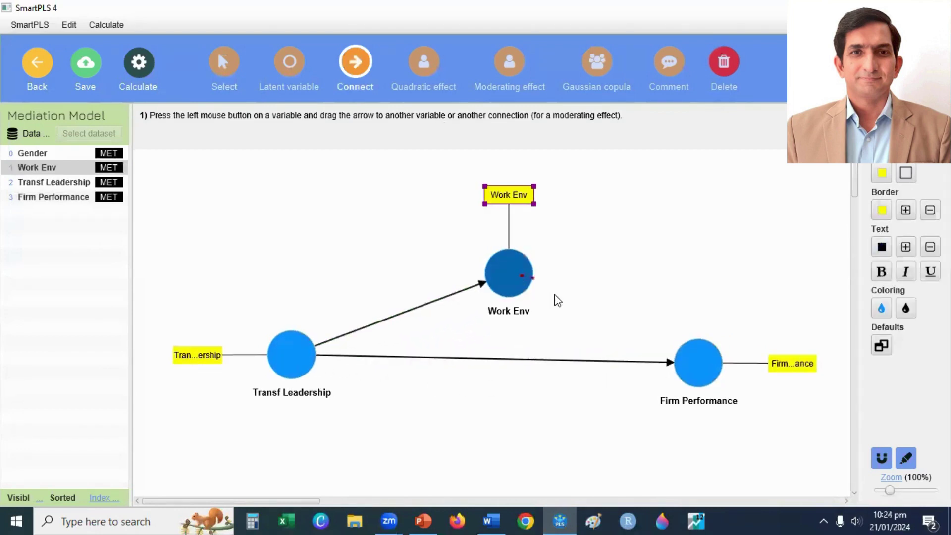
pyautogui.moveTo(557, 300); pyautogui.dragTo(693, 362)
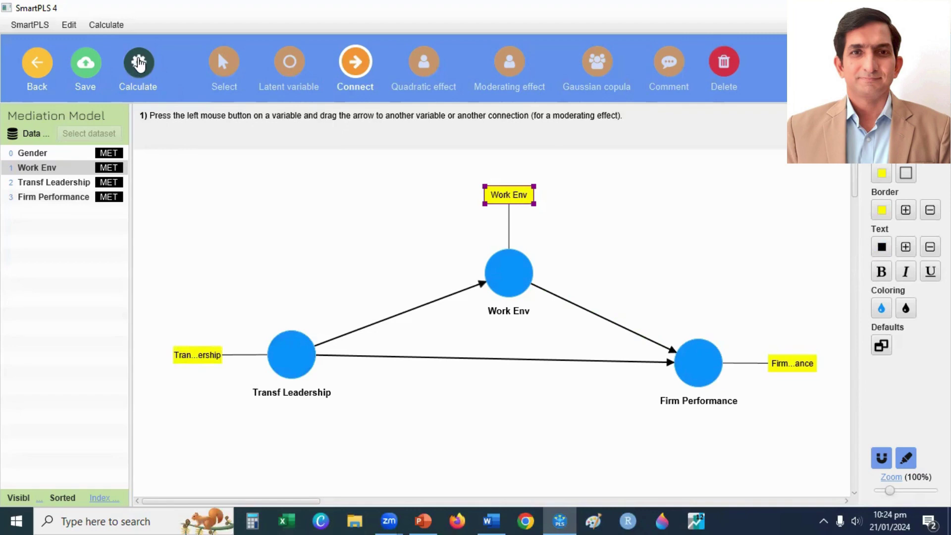
# Step: Start Bootstrapping from the Calculate menu, keeping 5000 subsamples and BCa confidence intervals
pyautogui.click(139, 63)
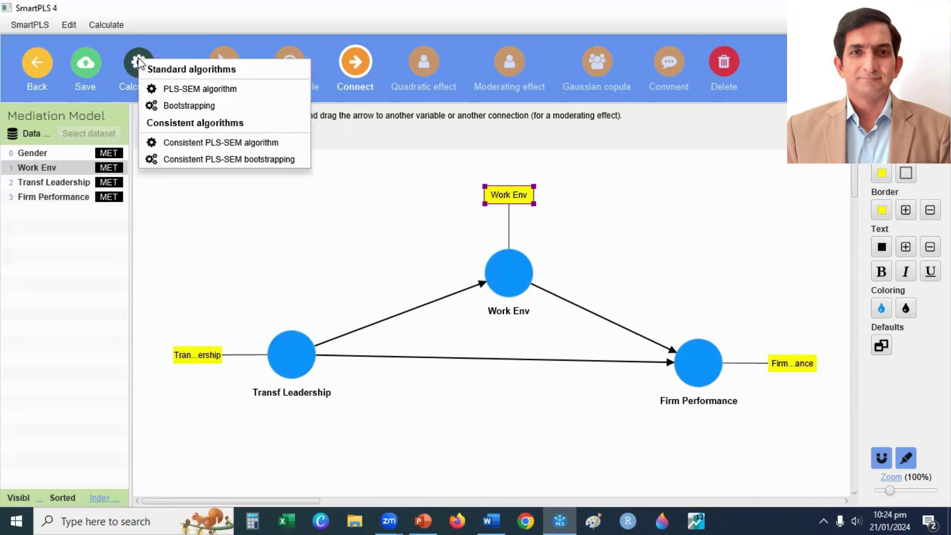
pyautogui.click(170, 105)
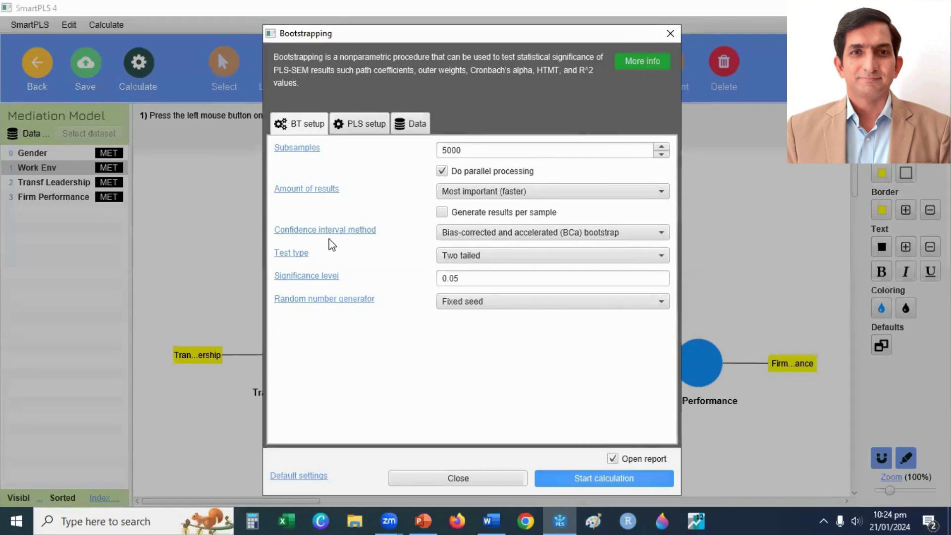
pyautogui.click(483, 238)
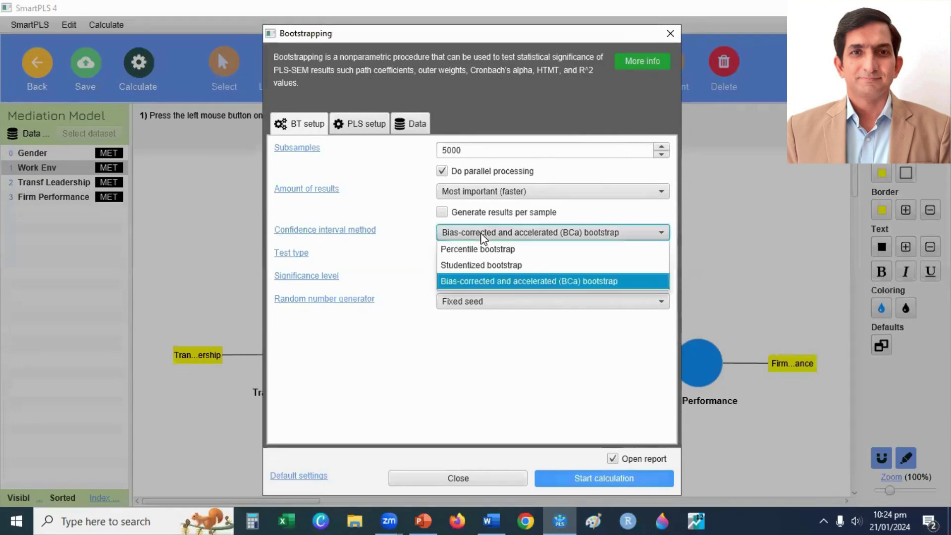
pyautogui.click(468, 282)
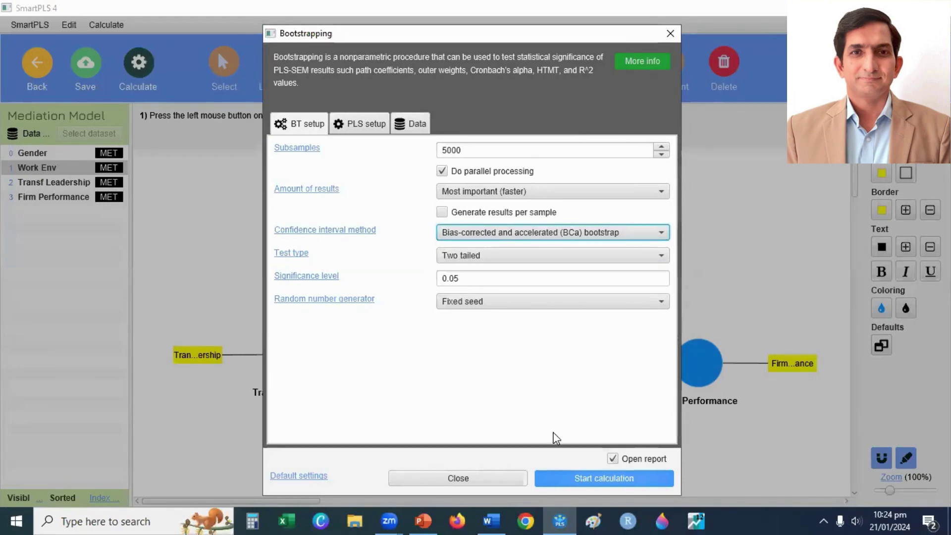
pyautogui.click(564, 483)
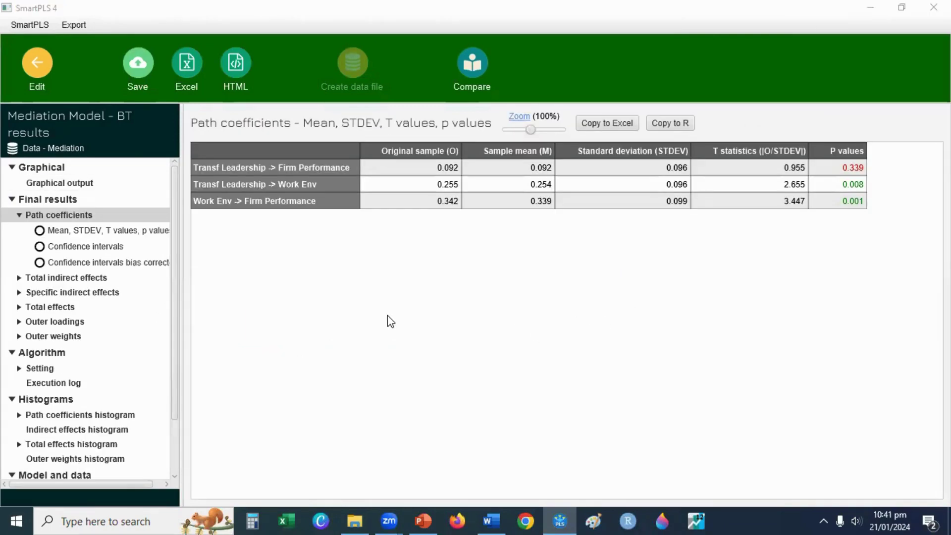
# Step: Show the Specific indirect effects table: Transf Leadership→Work Env→Firm Performance 0.087, p=0.037
pyautogui.click(98, 293)
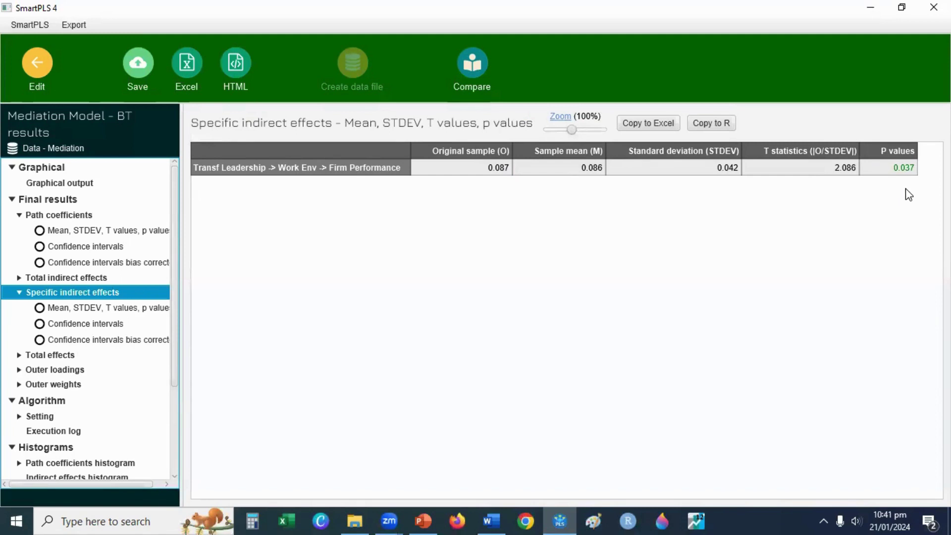
# Step: Switch to the PowerPoint Mediation slide via the taskbar
pyautogui.click(422, 521)
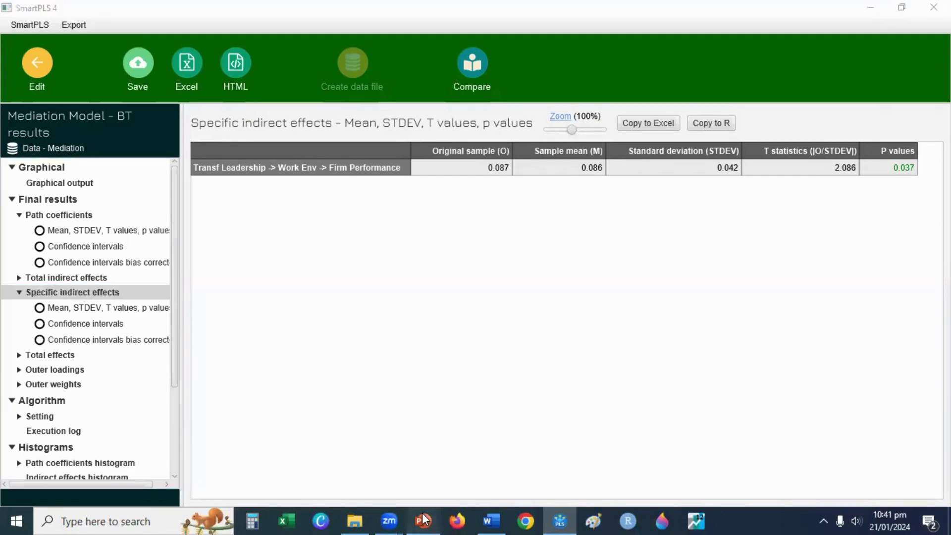